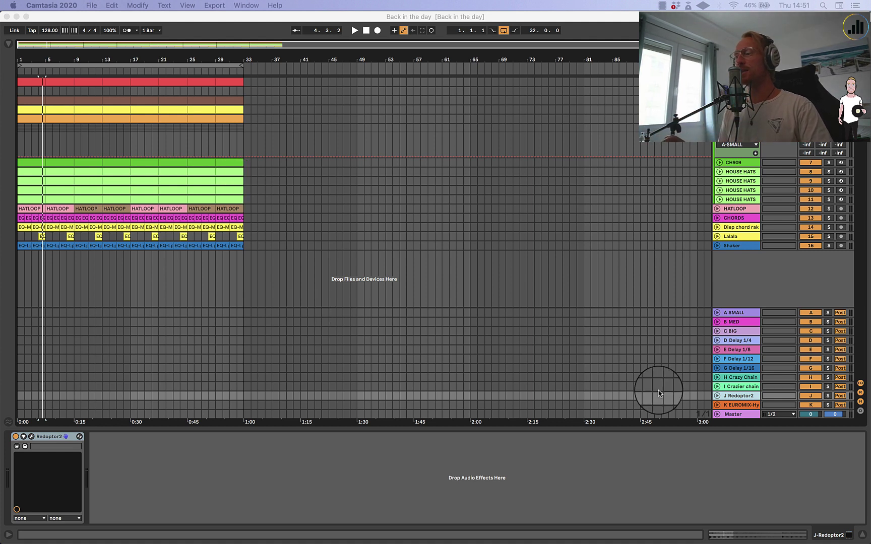
Bring Live forward and view the EUROMIX return's compressor, then the Redoptor2 return's device
click(733, 397)
click(734, 404)
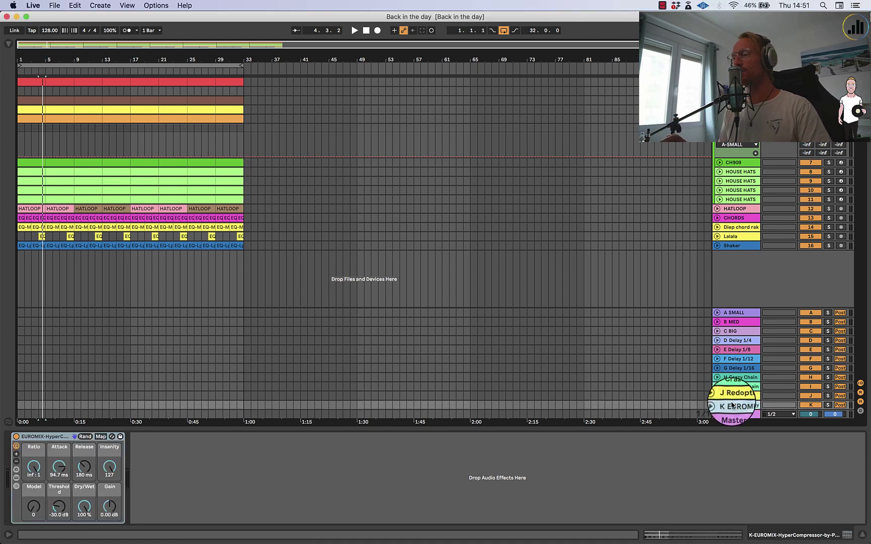
key(Up)
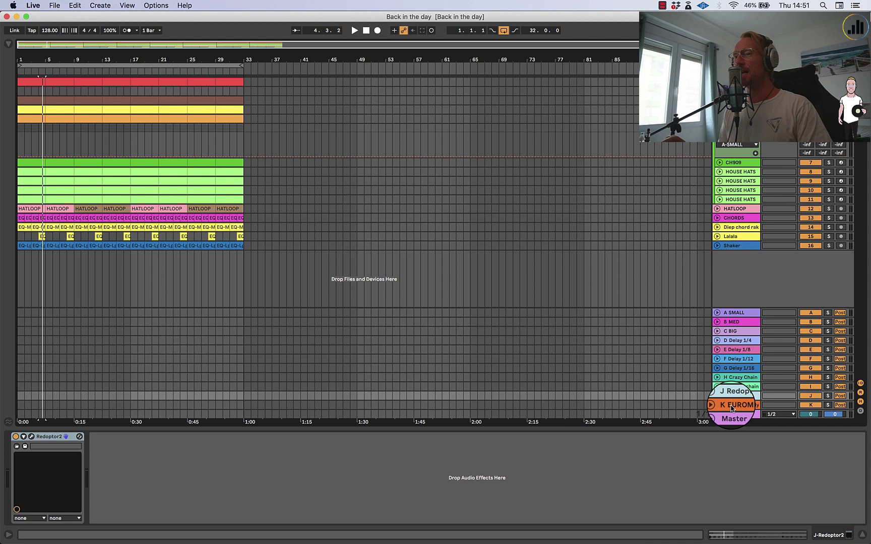
Play the looped arrangement while toggling the Redoptor2 and EUROMIX returns to compare, leaving both off
click(810, 404)
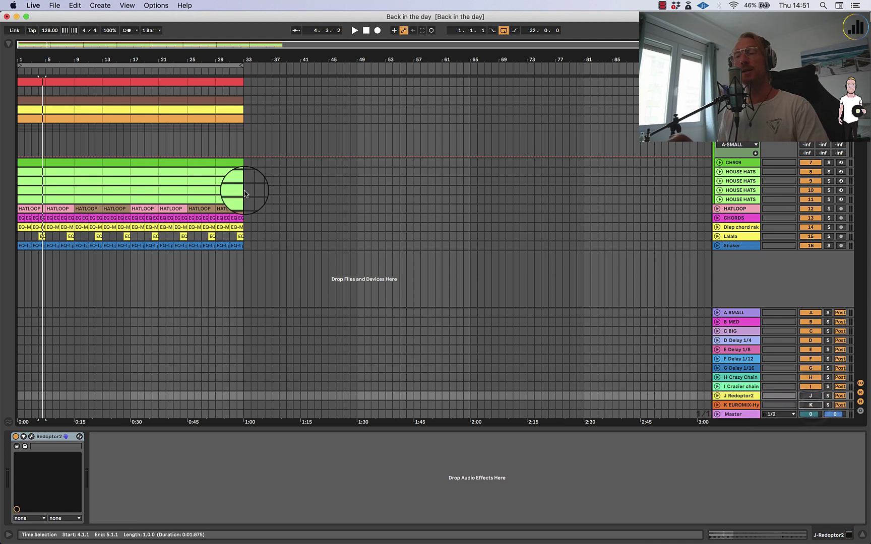
click(118, 68)
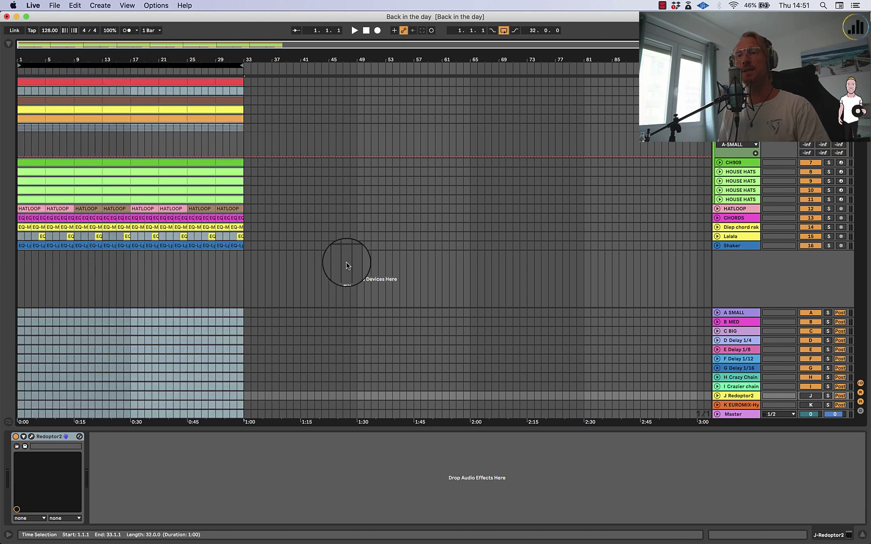
click(810, 397)
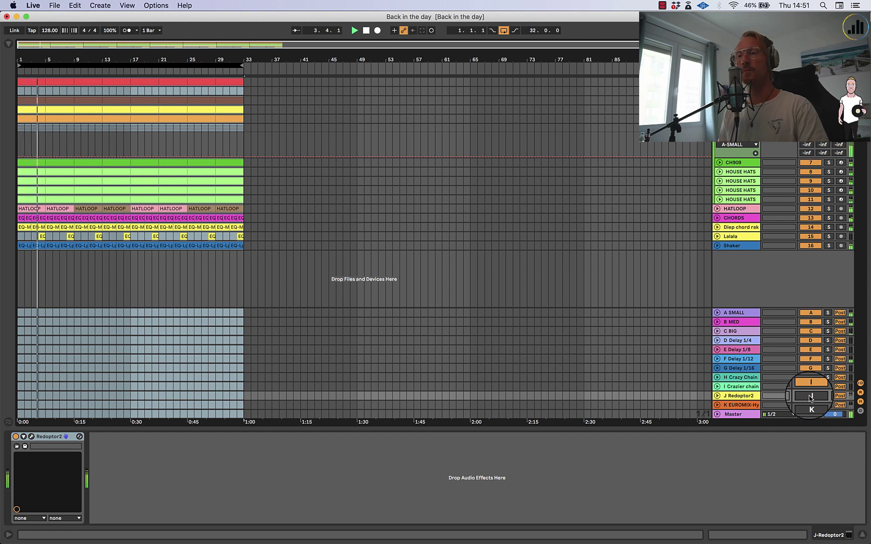
click(810, 396)
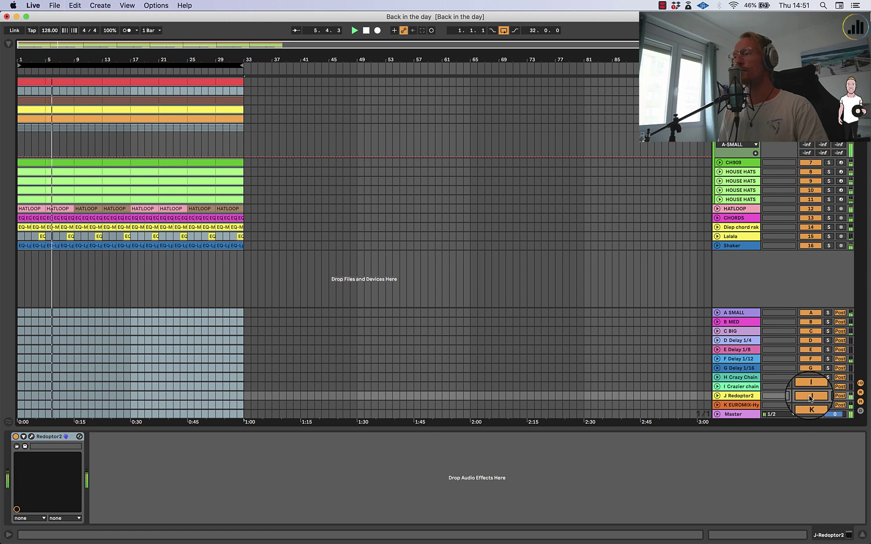
click(810, 397)
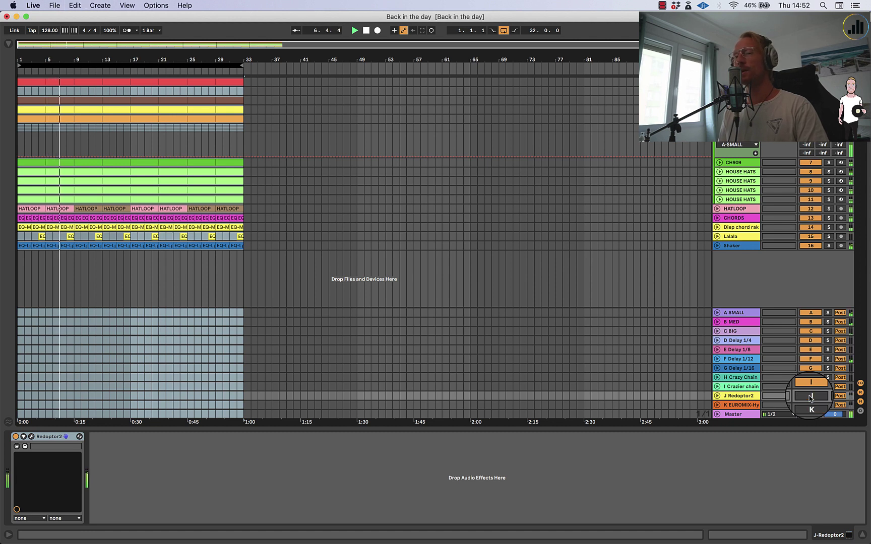
click(810, 397)
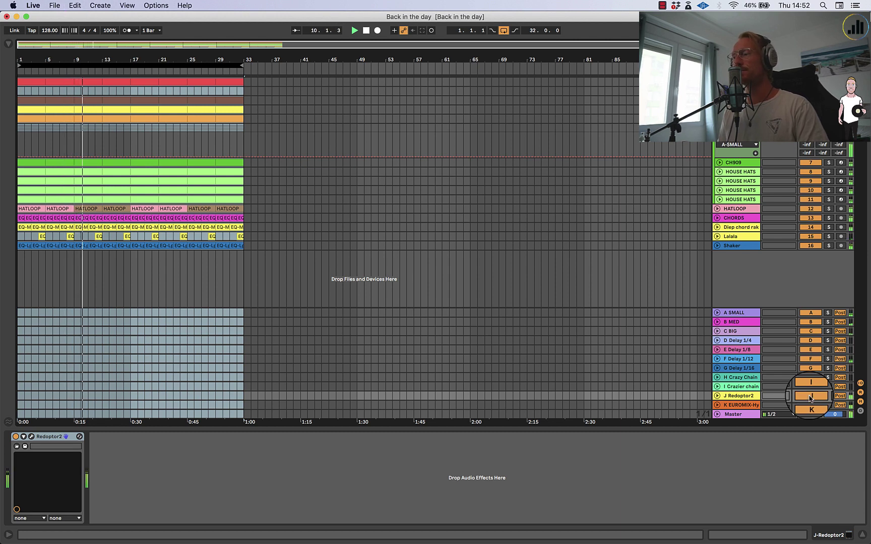
click(810, 397)
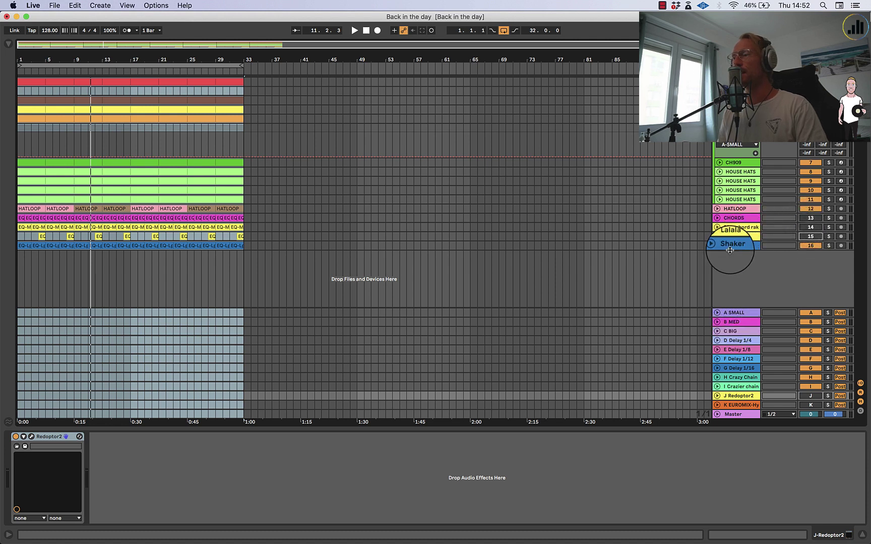
Move the Shaker track above HATLOOP, select the EUROMIX return and switch to the session mixer
drag(734, 246, 733, 204)
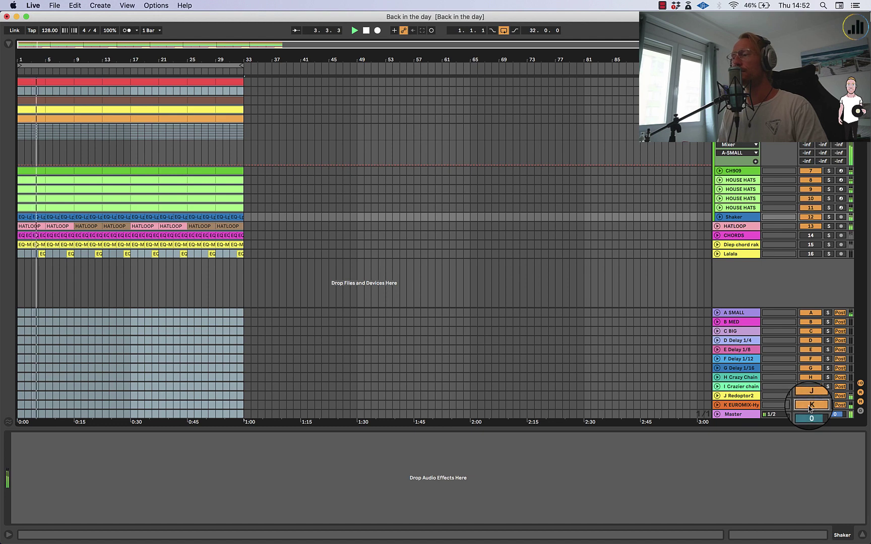
click(742, 405)
key(Tab)
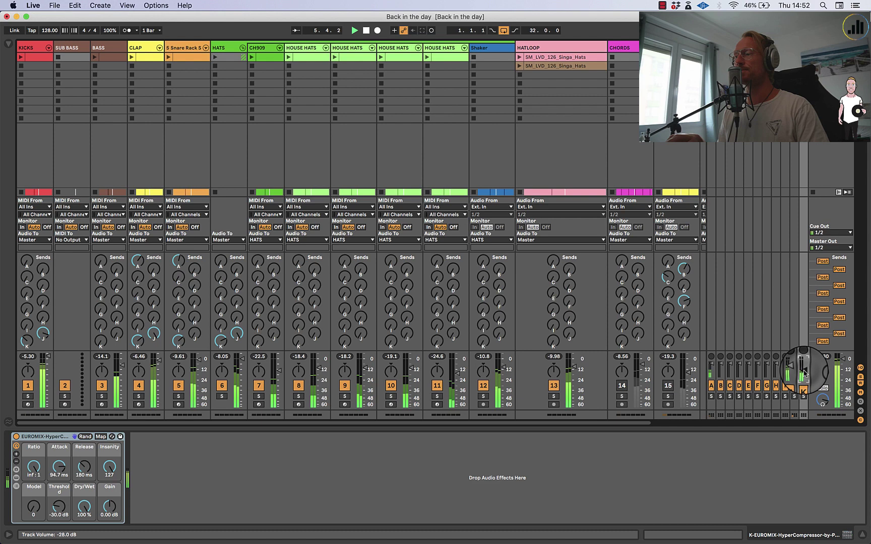
Stop playback, toggle between arrangement and mixer, and select the J Redoptor2 return track
key(space)
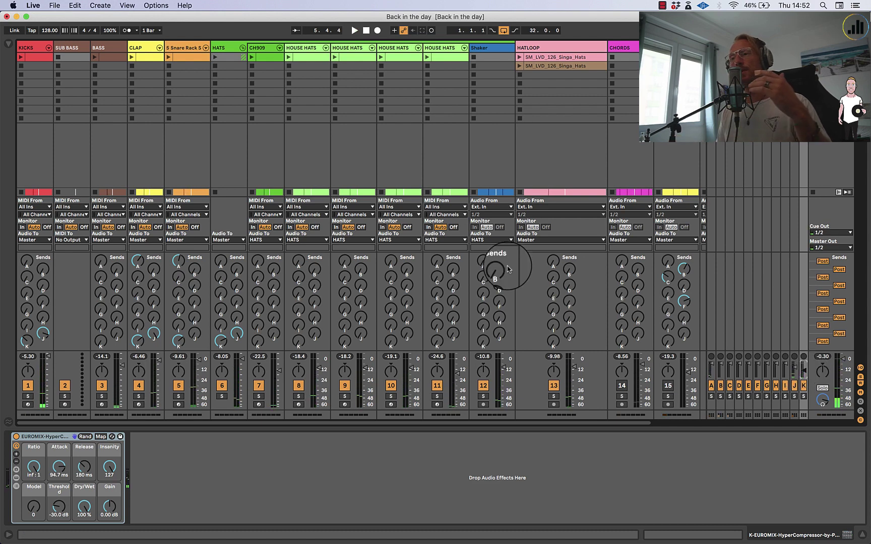
key(Tab)
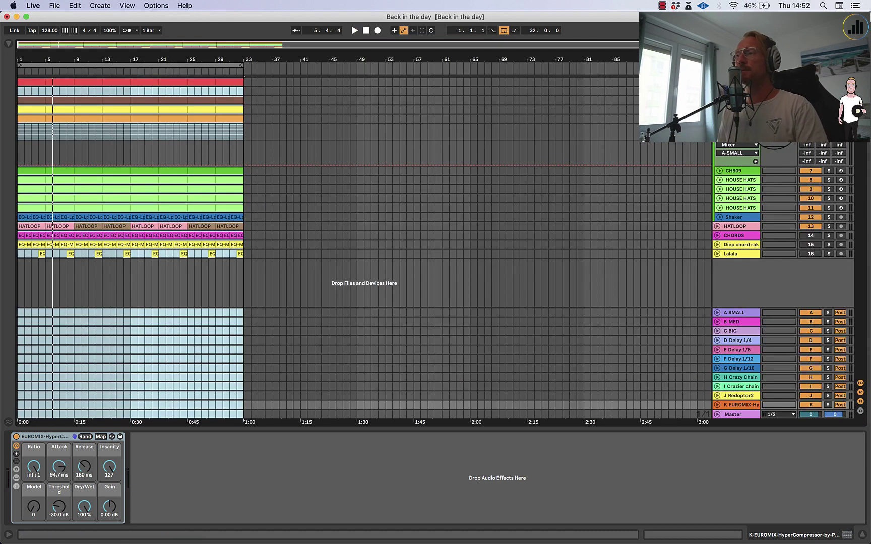
key(Tab)
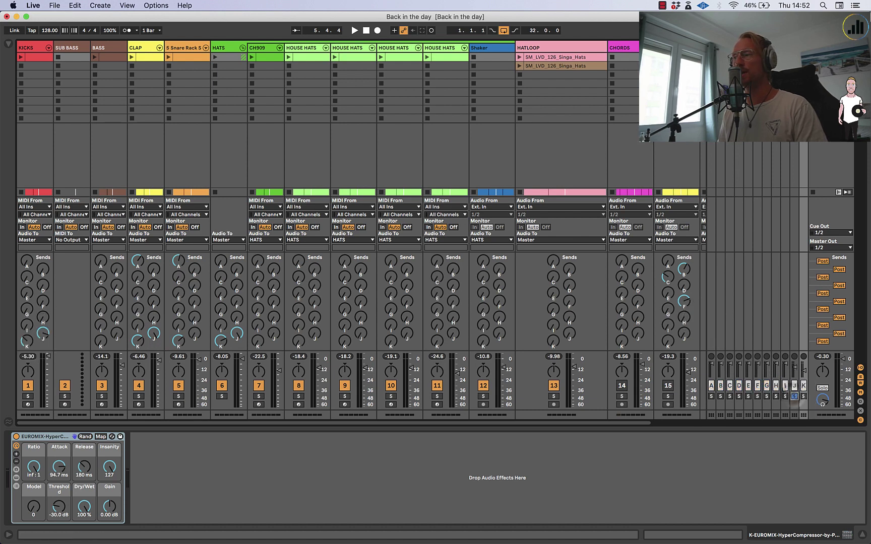
click(793, 385)
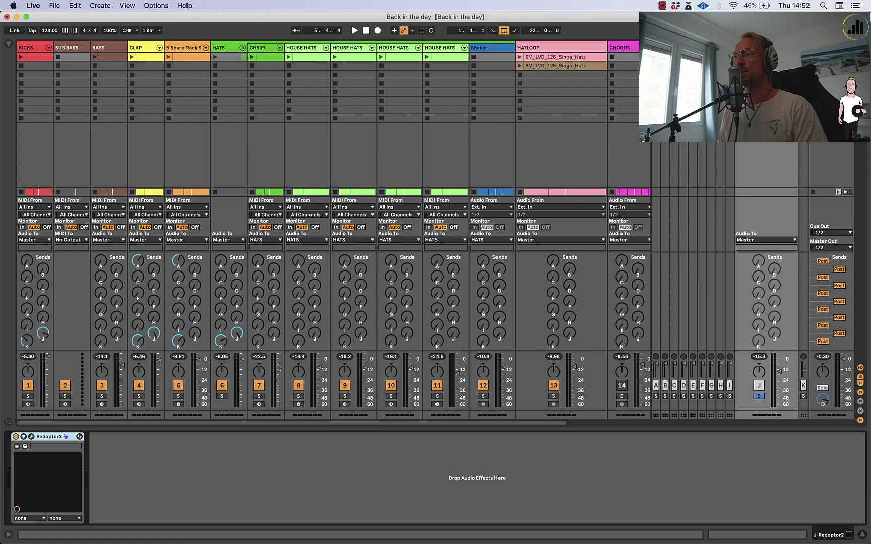
In Redoptor2, set Tone to 10.0, cut High EQ to about -10 dB, boost Mid High to +12.7 dB
click(31, 437)
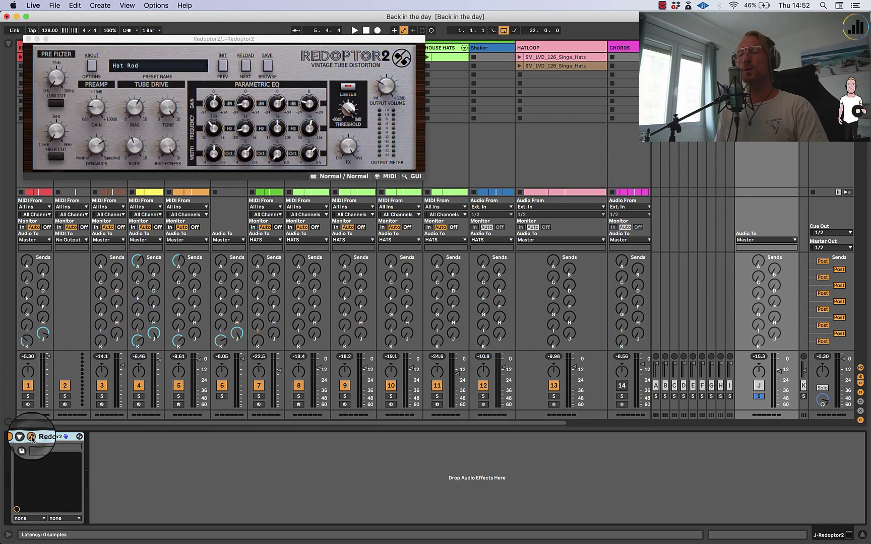
click(360, 147)
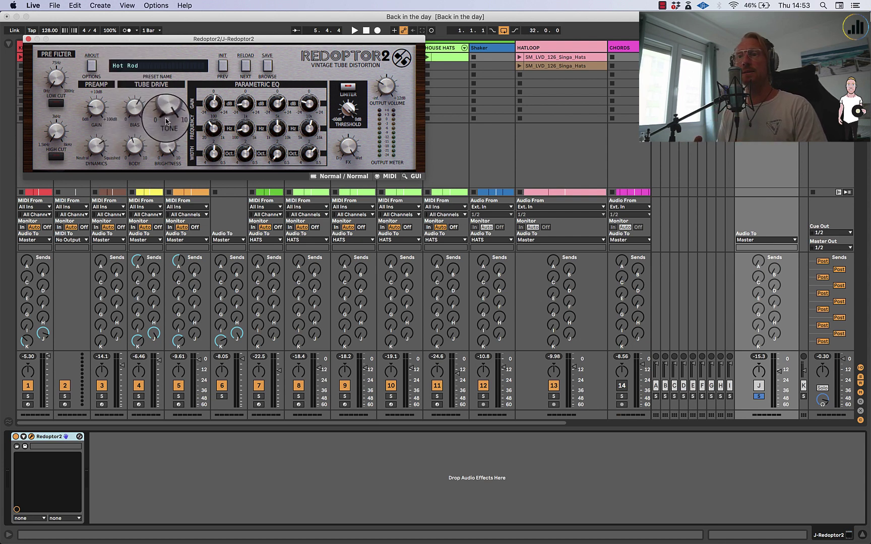
drag(173, 117, 175, 112)
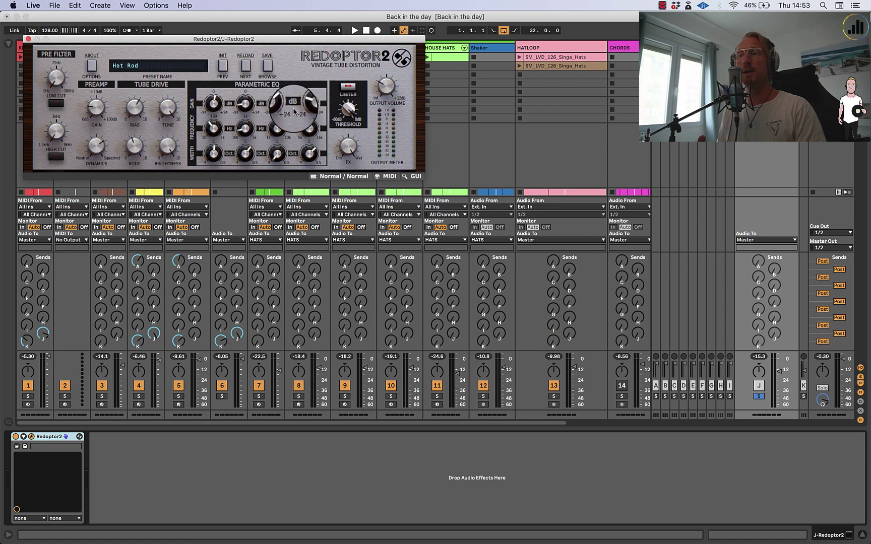
key(space)
drag(308, 107, 325, 98)
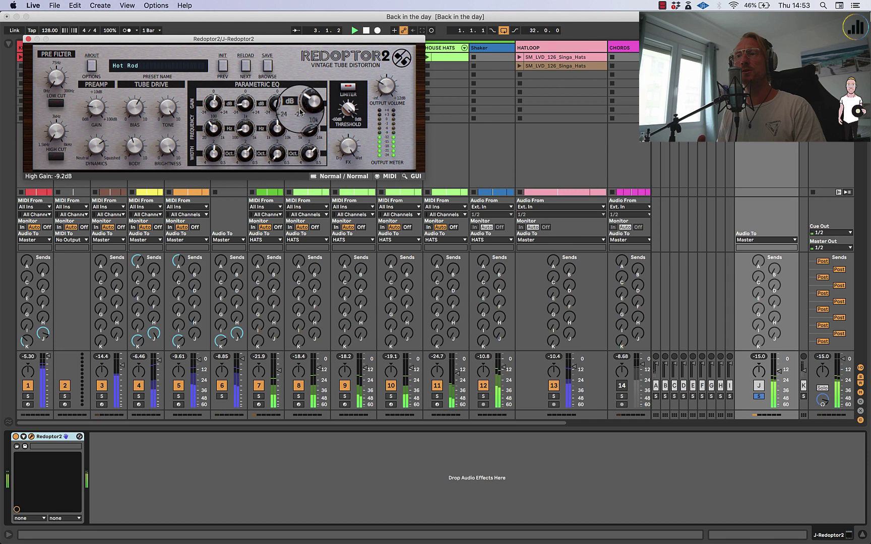
drag(278, 112, 257, 104)
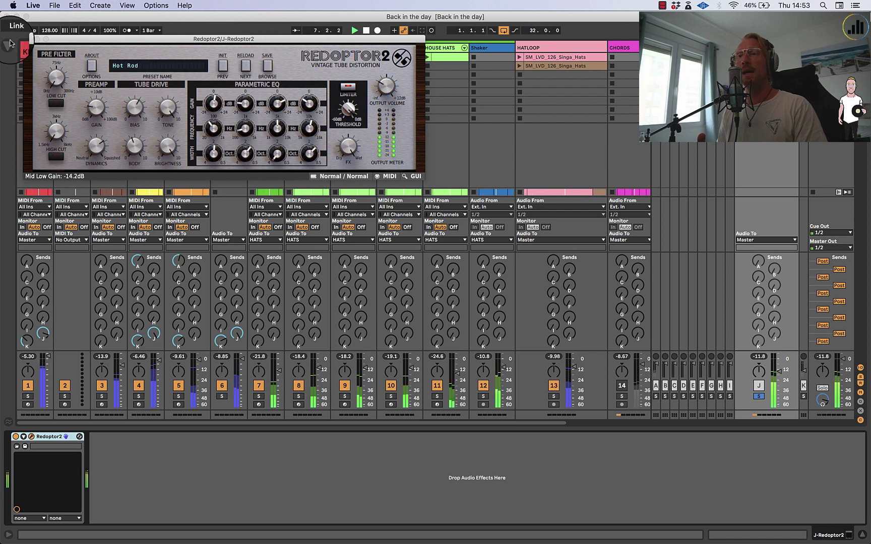
Close Redoptor2, unsolo the J return, play the set and reactivate the J return
click(29, 39)
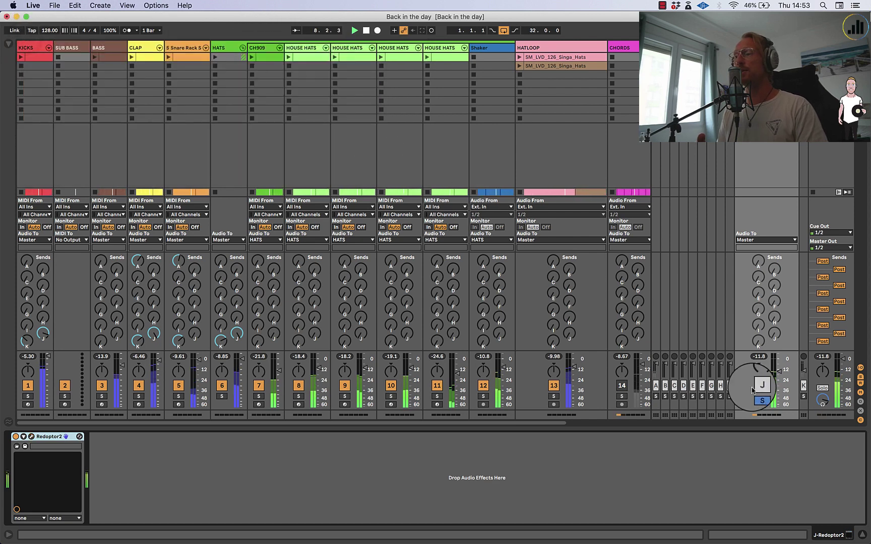
click(759, 396)
scroll(767, 397, right, 5)
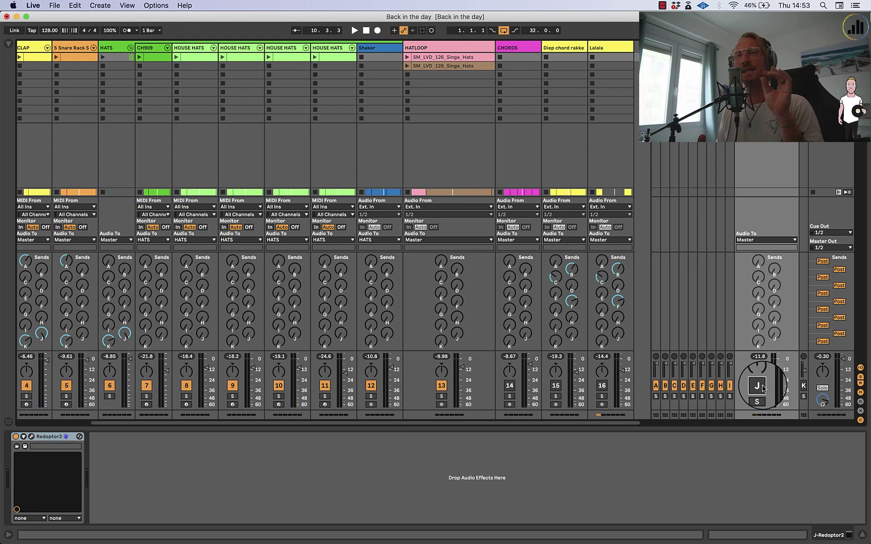
key(space)
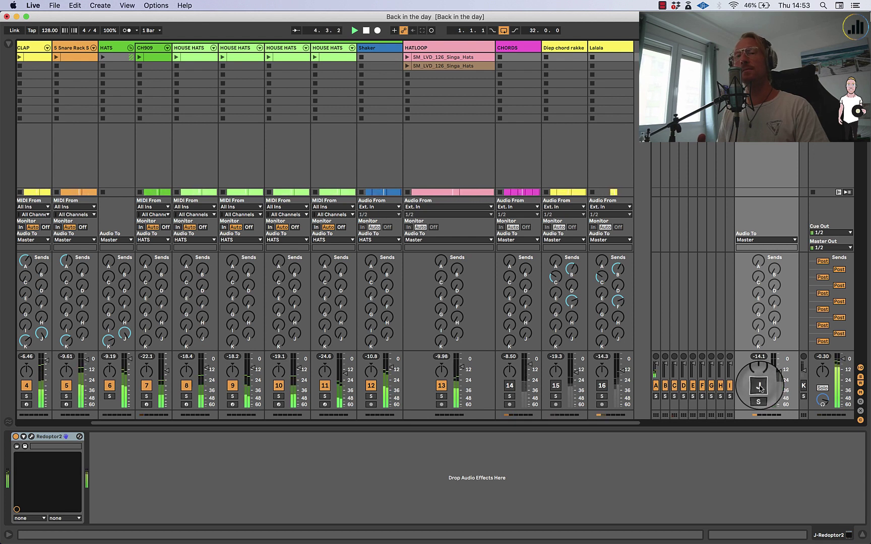
click(760, 387)
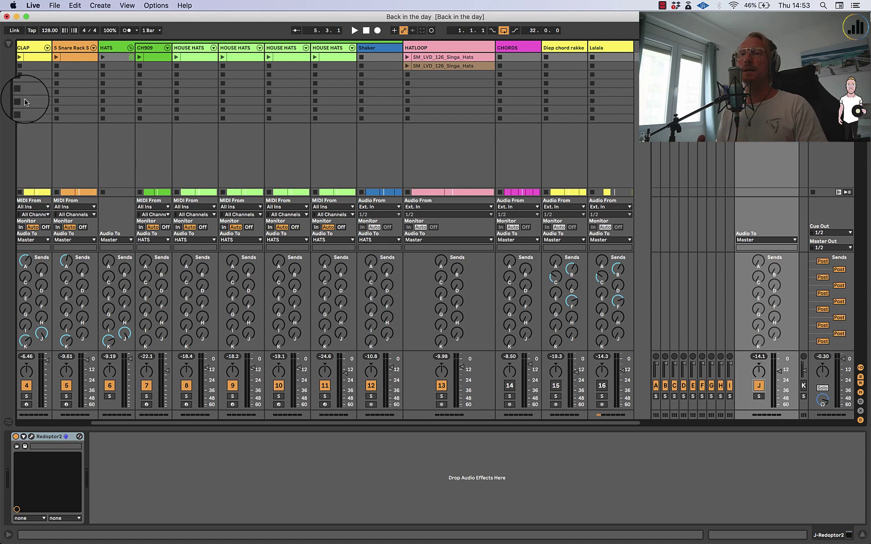
Show the browser with Overdrive selected under Audio Effects, and reopen the Redoptor2 window
click(8, 44)
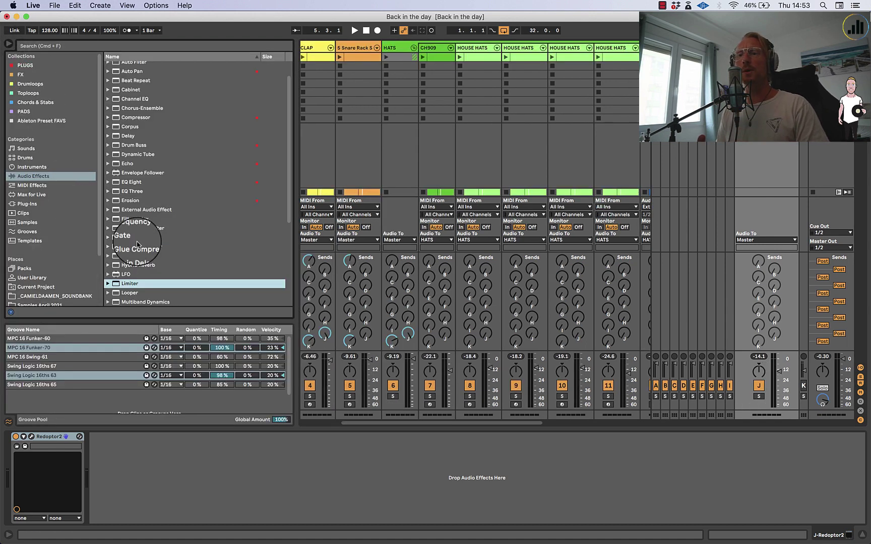
scroll(132, 252, down, 5)
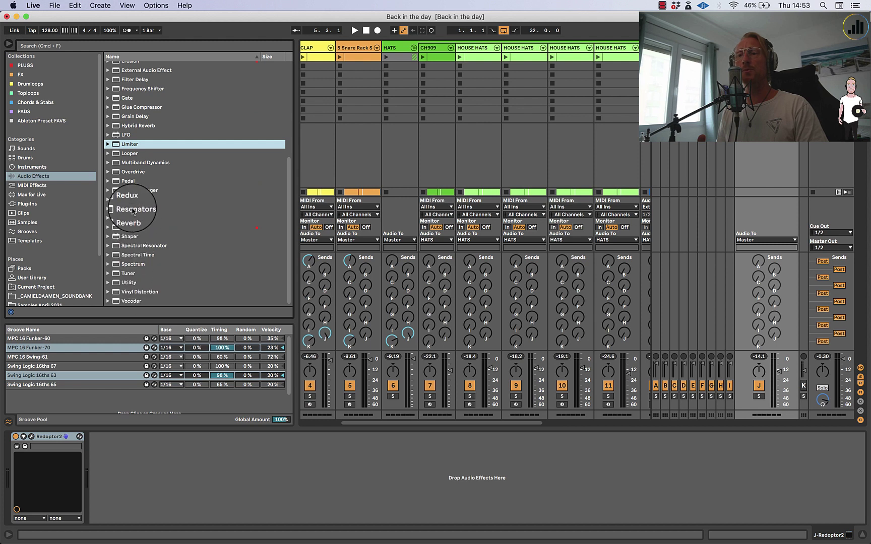
click(137, 174)
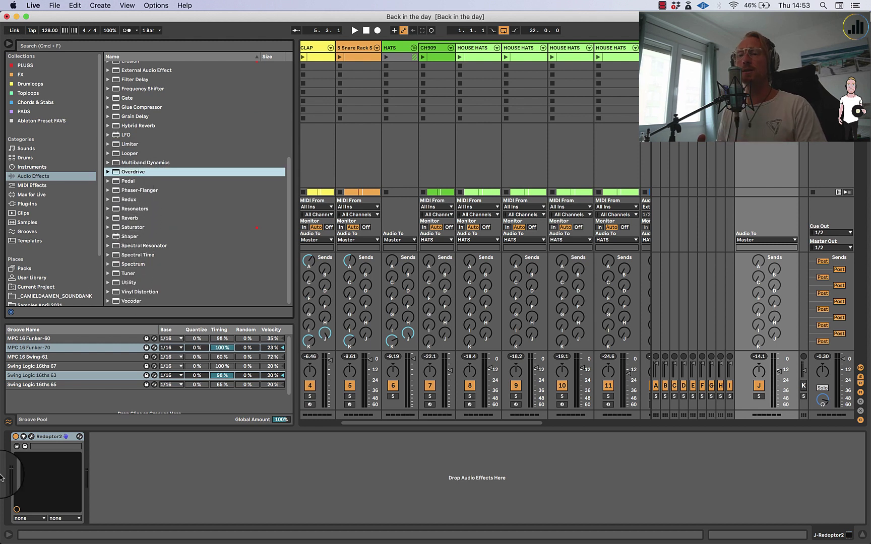
click(31, 436)
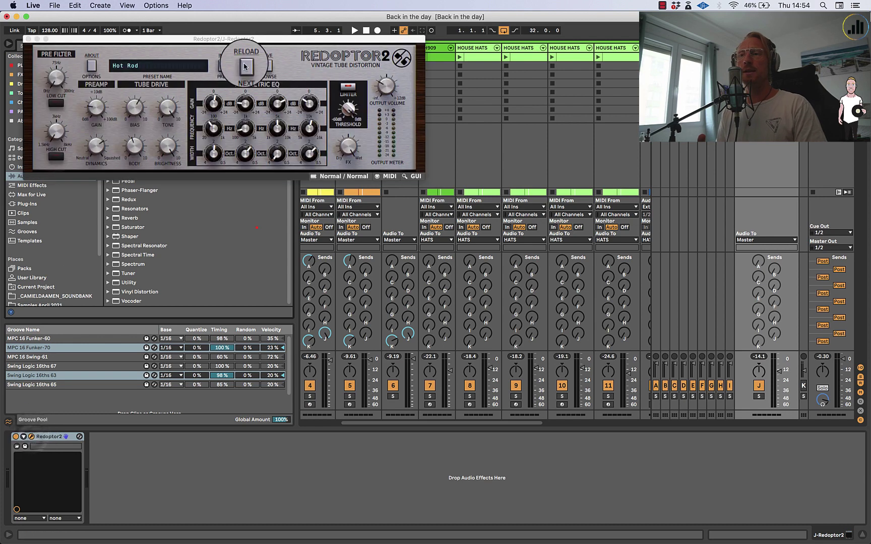
Browse Redoptor2's factory preset list, then close the plugin window
click(129, 64)
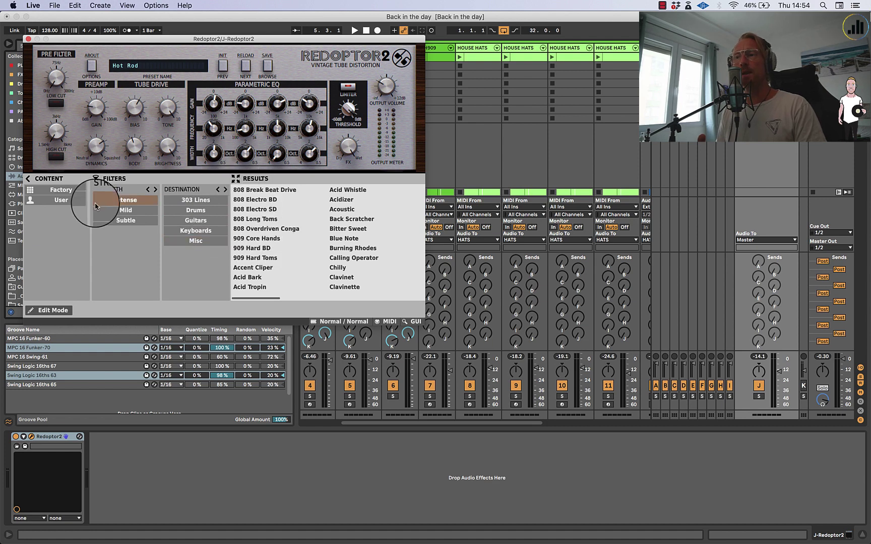
click(28, 39)
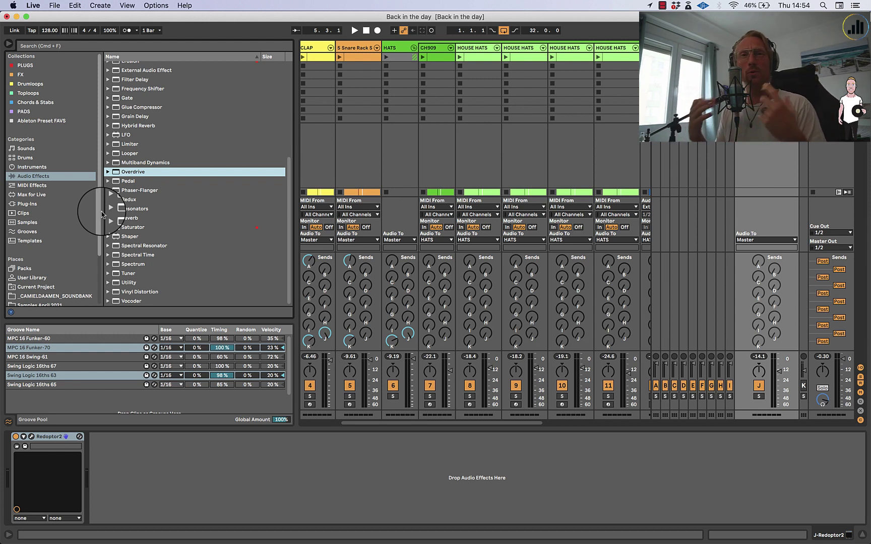
Hide the browser, briefly play while toggling the J return, then select return K's HyperCompressor
click(7, 45)
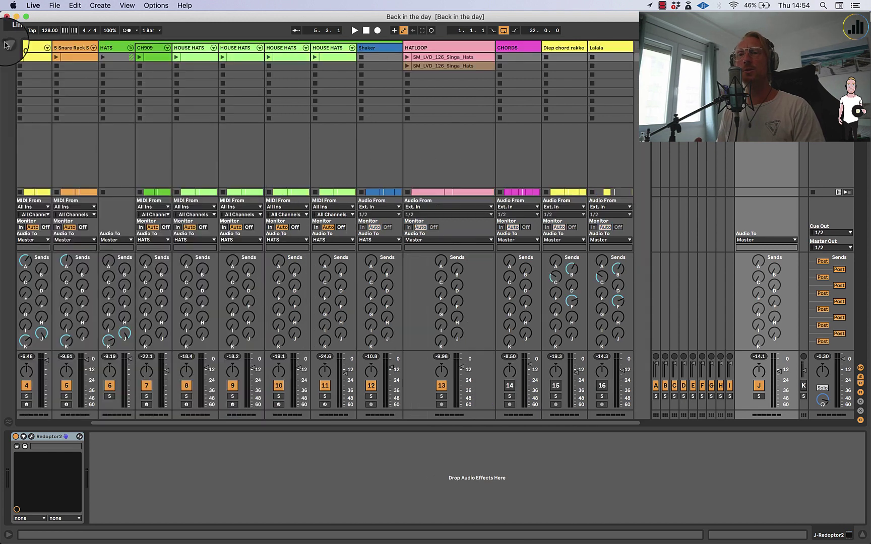
key(space)
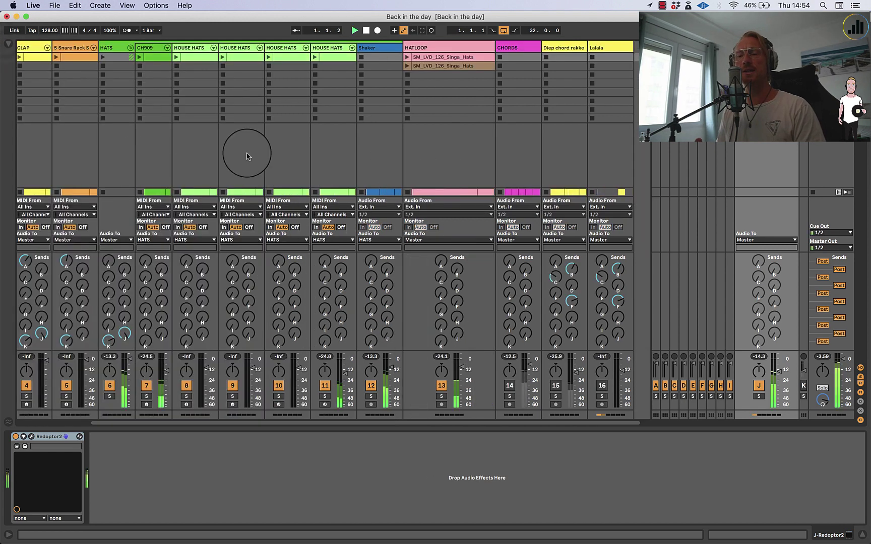
click(759, 387)
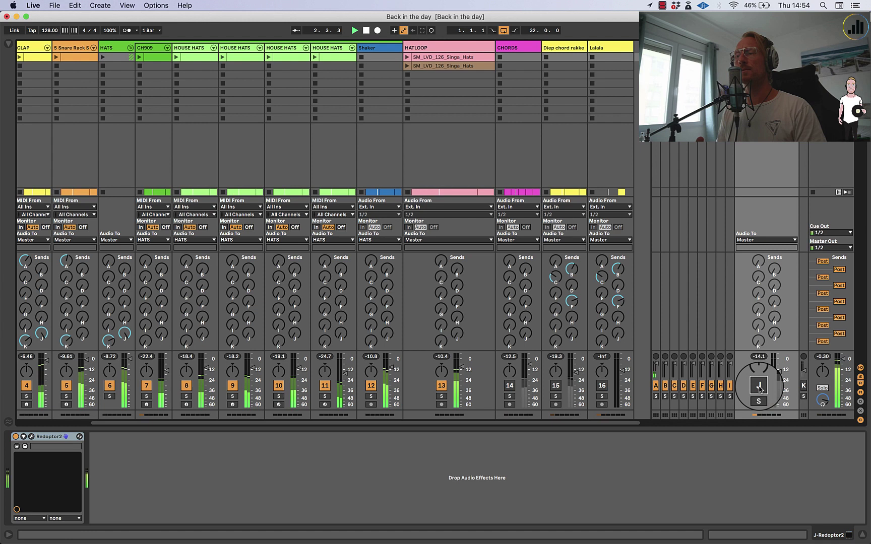
key(space)
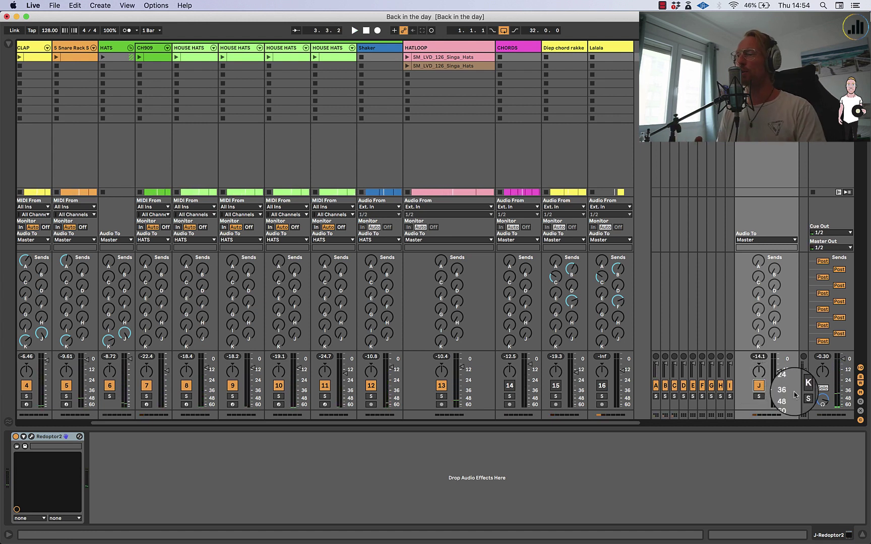
scroll(793, 395, right, 2)
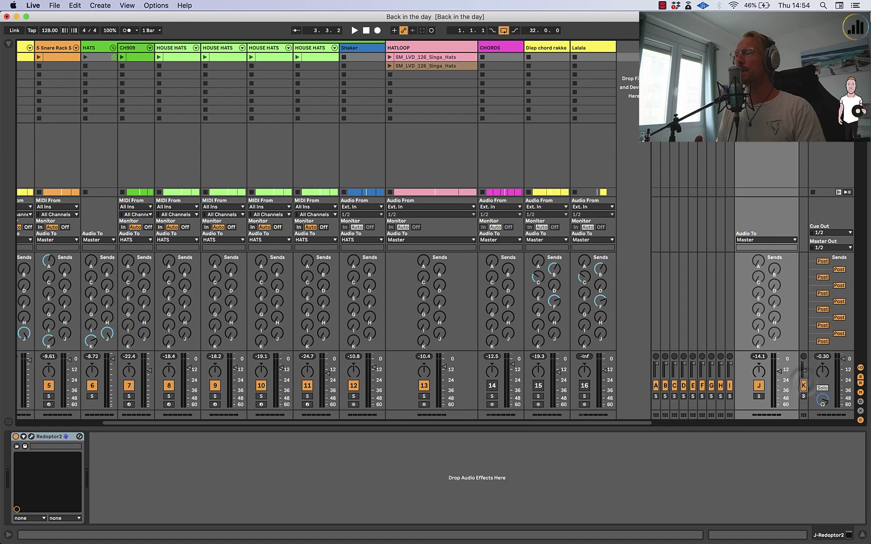
key(Right)
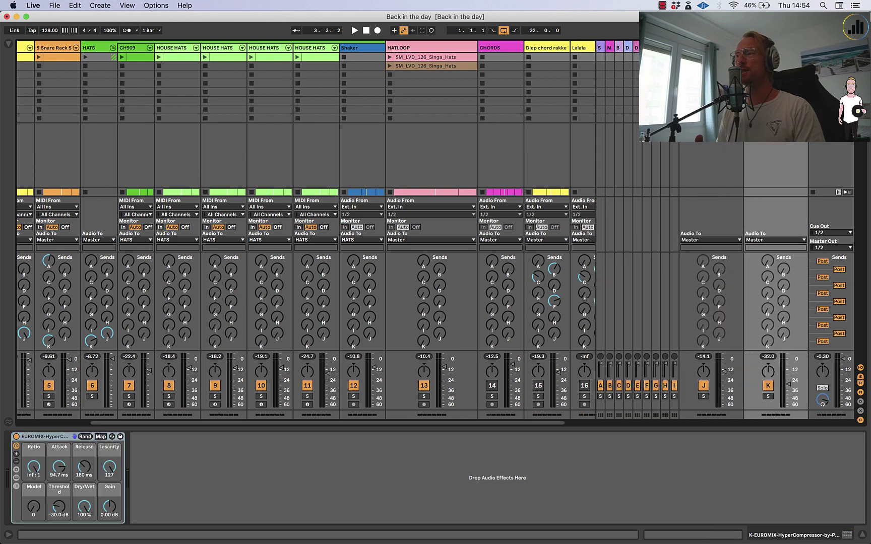
Solo return K, show the HyperCompressor rack's devices and chain list, and start playback
click(763, 396)
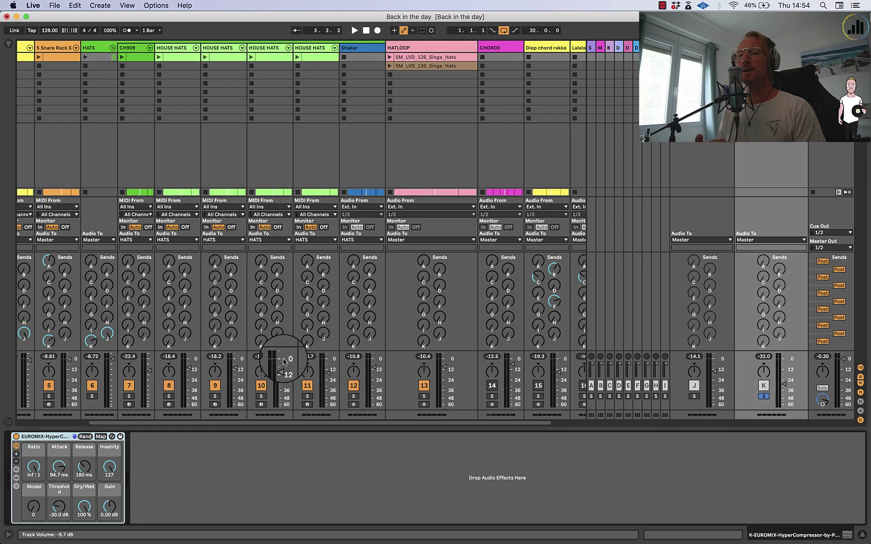
click(16, 477)
click(16, 487)
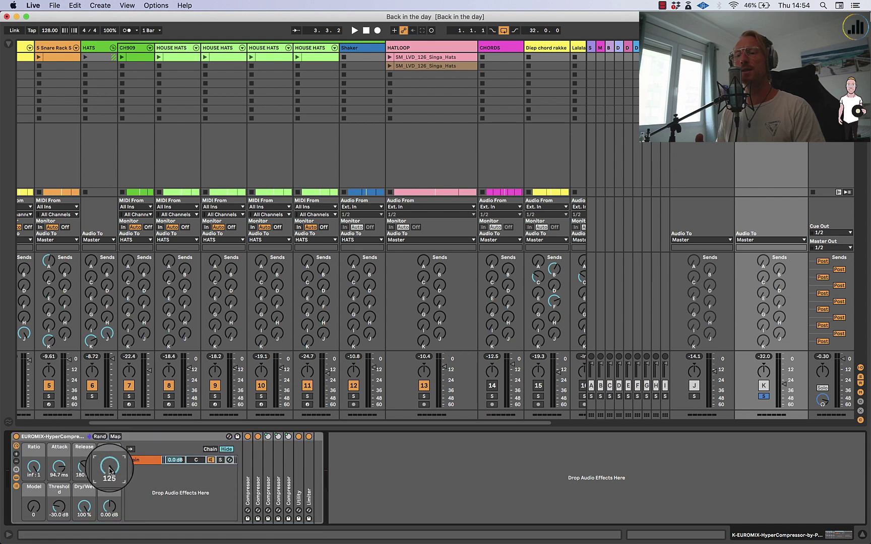
key(space)
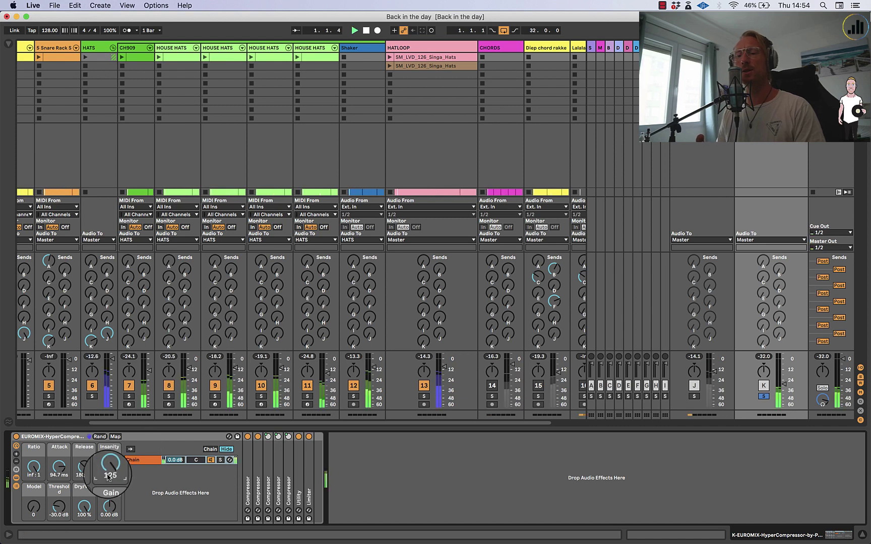
Unfold all four Compressor devices inside the HyperCompressor rack
double_click(248, 485)
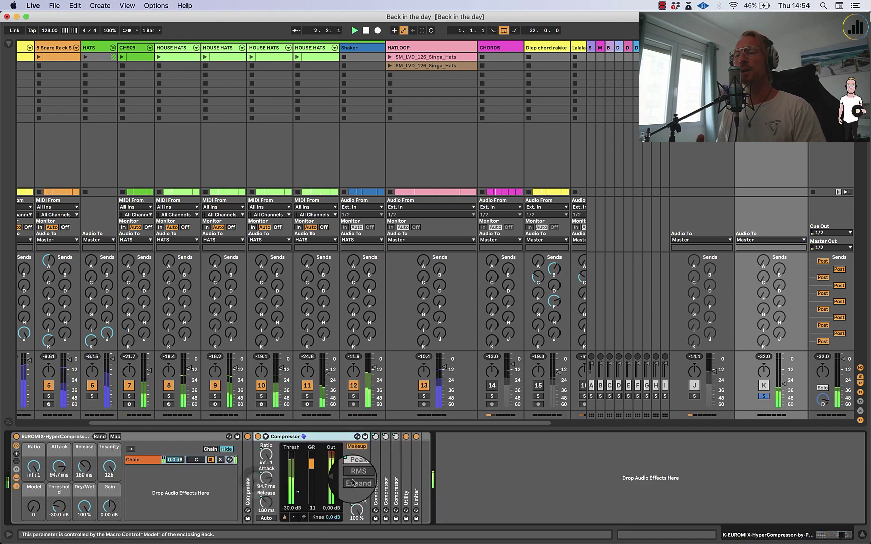
double_click(375, 483)
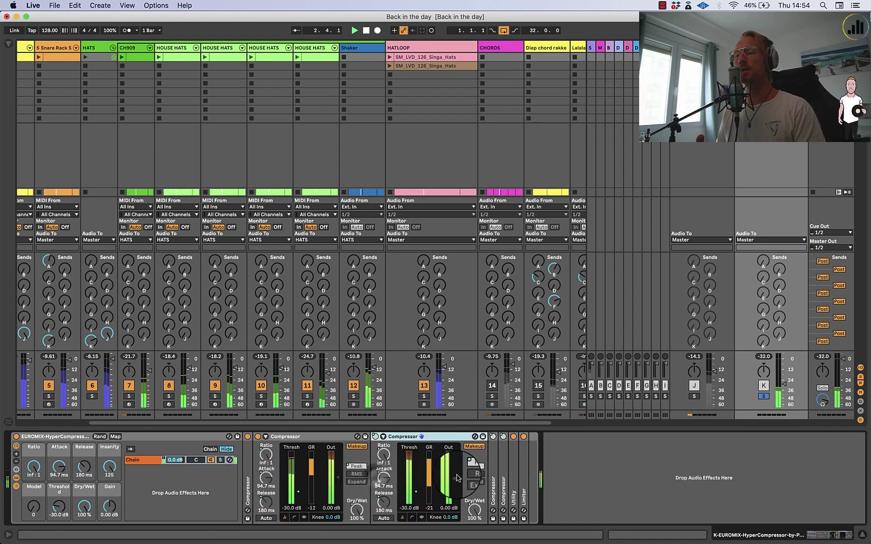
double_click(493, 474)
double_click(609, 469)
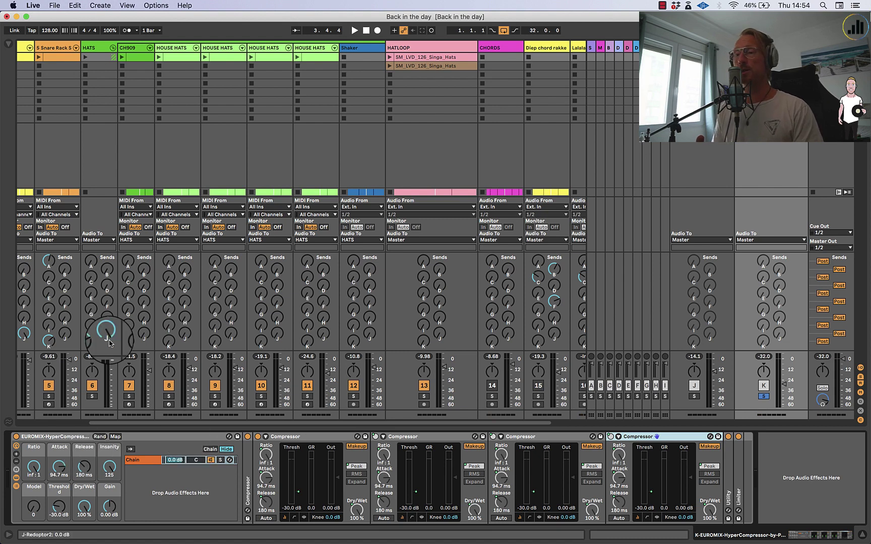
During playback, speed up the HyperCompressor to 5.70 ms attack and 126 ms release
scroll(85, 333, left, 5)
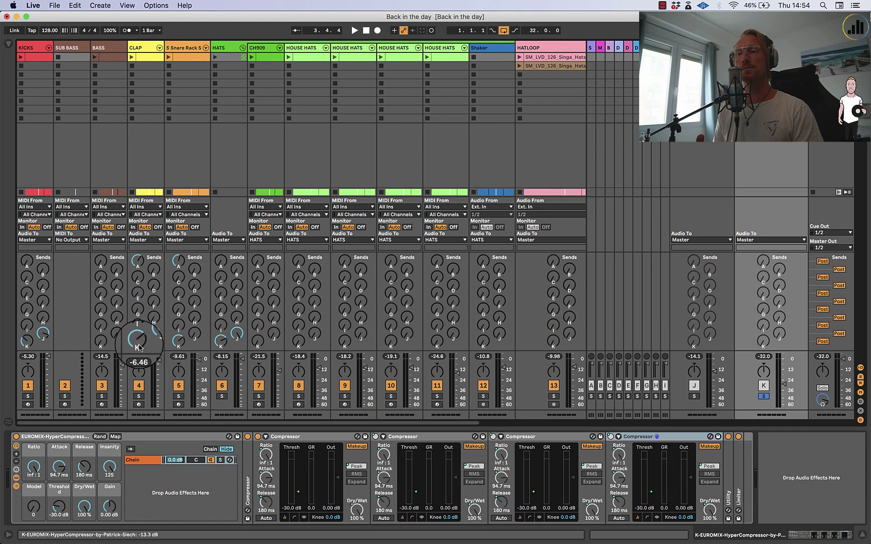
key(space)
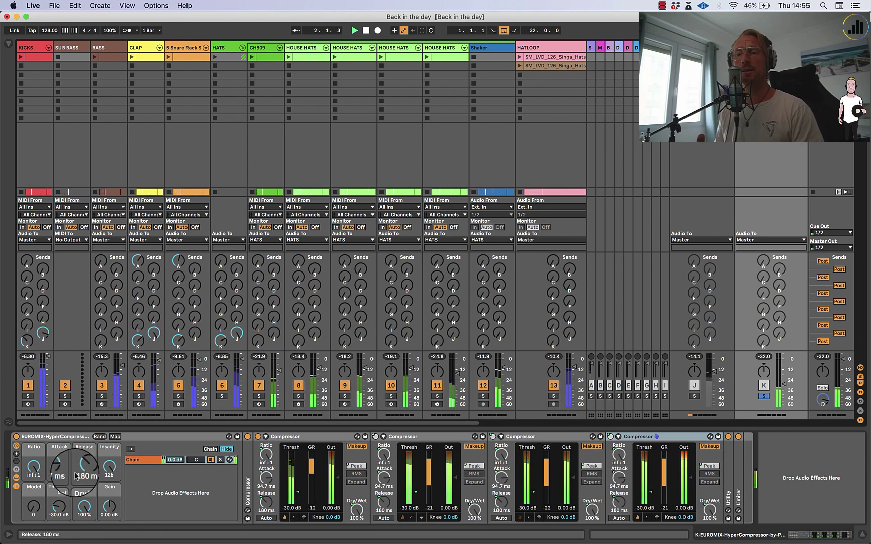
drag(57, 468, 84, 485)
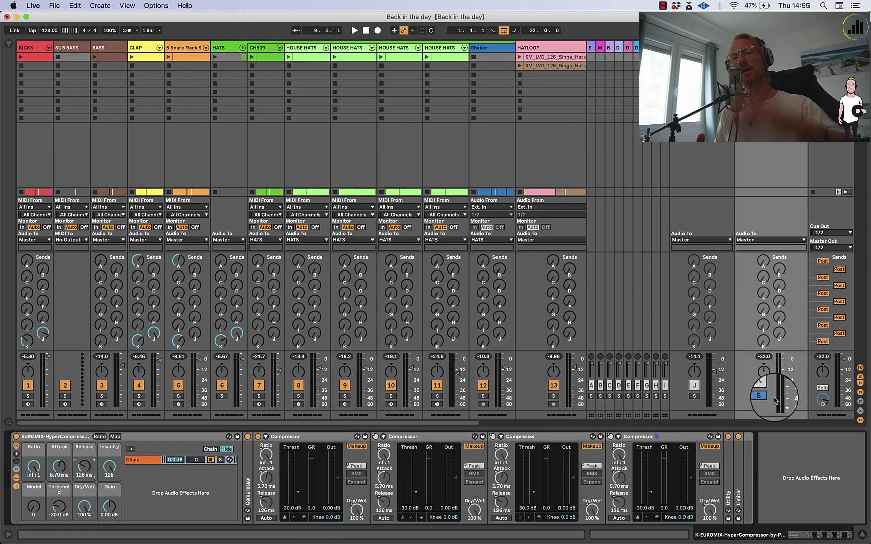
Re-enable return K during playback and raise its volume to about -13 dB
key(space)
click(764, 386)
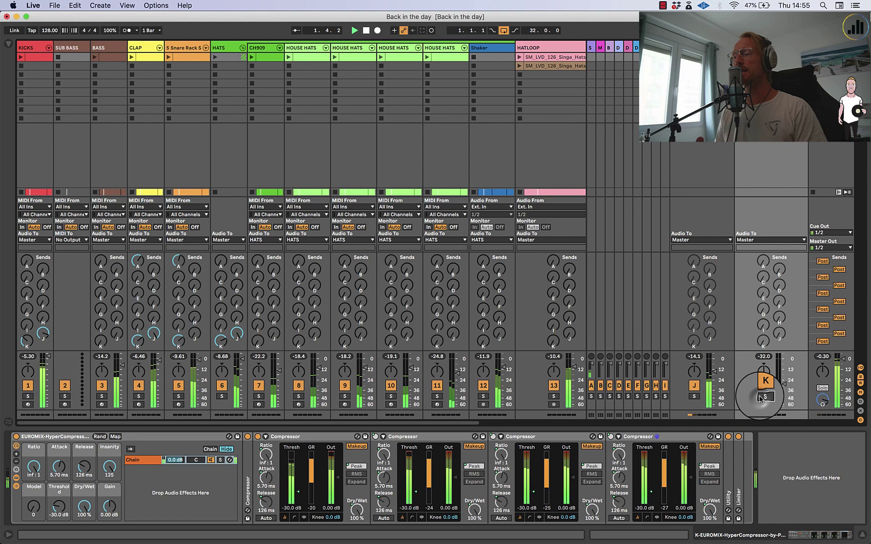
drag(783, 388, 780, 381)
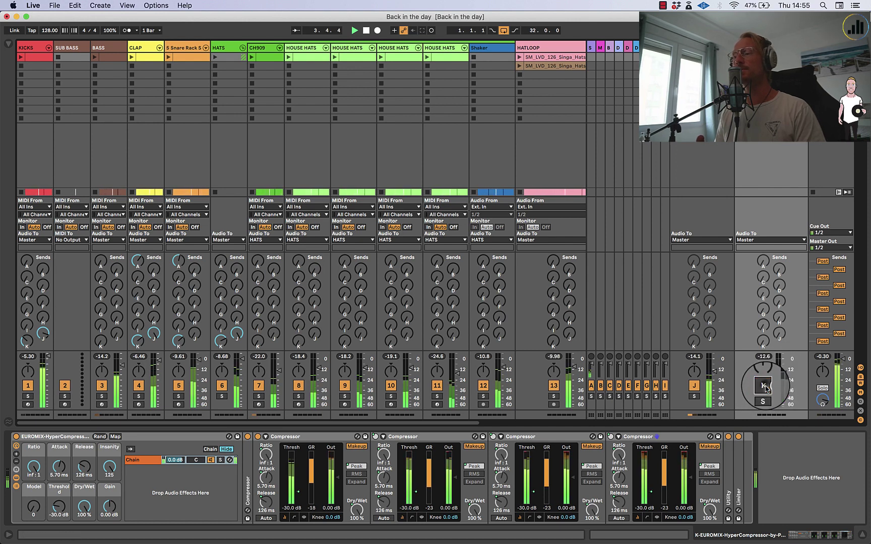
Compare return K on and off twice, then settle its volume at -12.6 dB
click(764, 386)
click(764, 386)
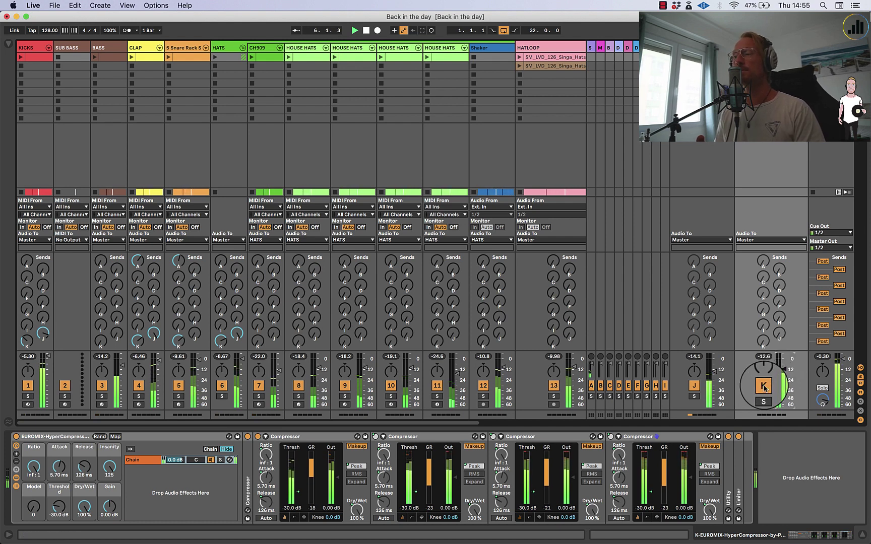
click(764, 386)
click(764, 387)
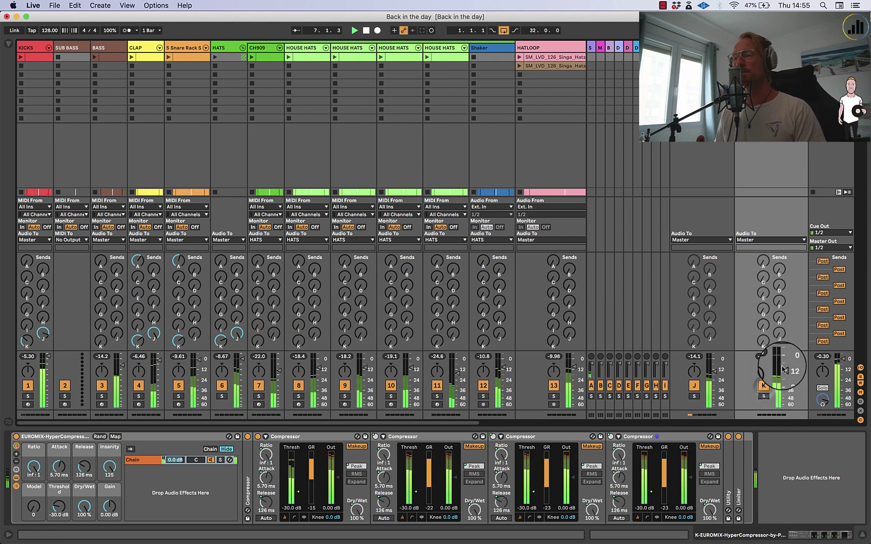
drag(787, 372, 784, 384)
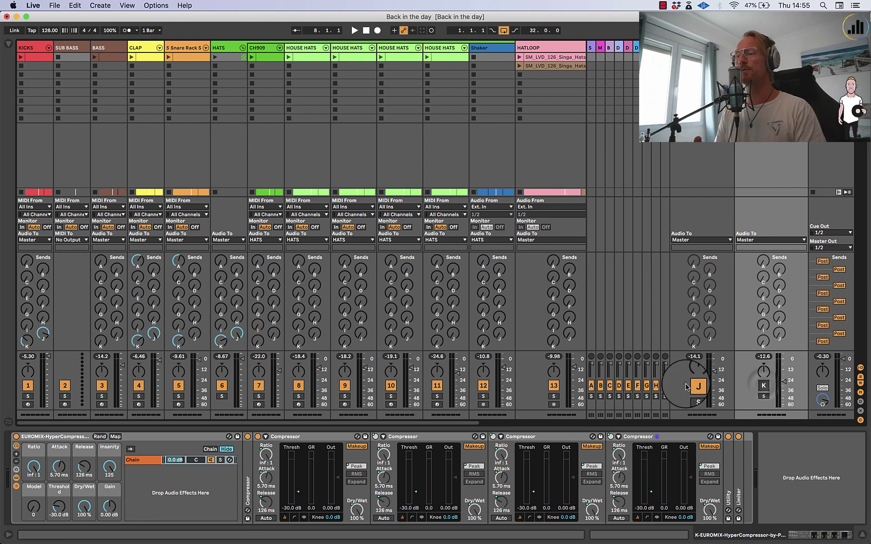
Turn the Redoptor2 return J back on during playback, sitting at -14.1 dB
key(space)
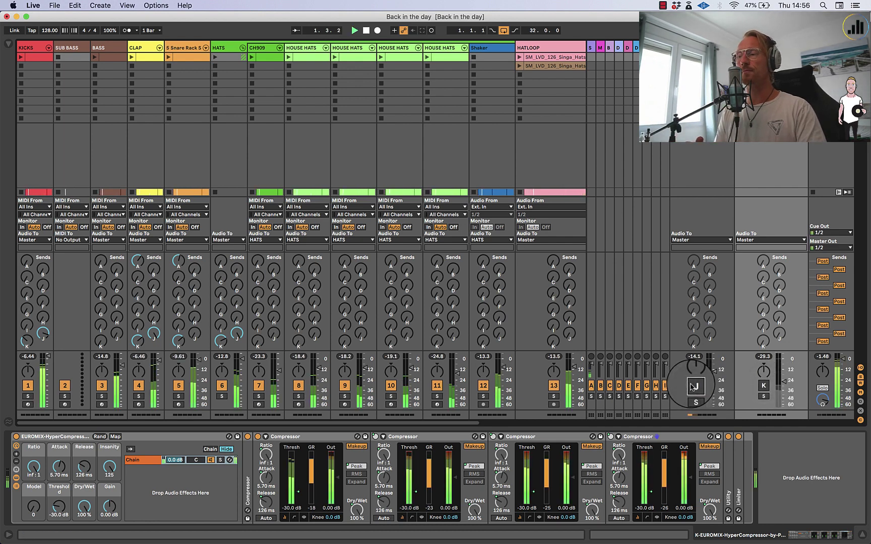
click(694, 386)
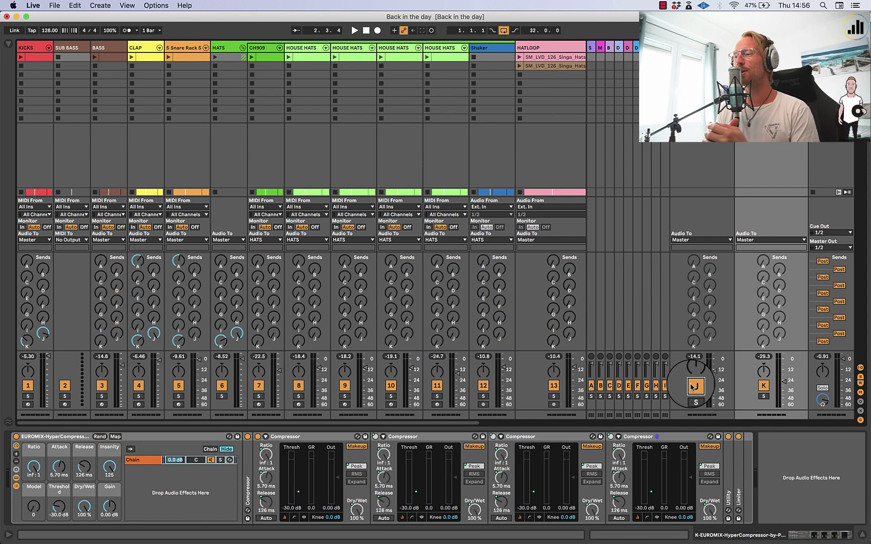
key(space)
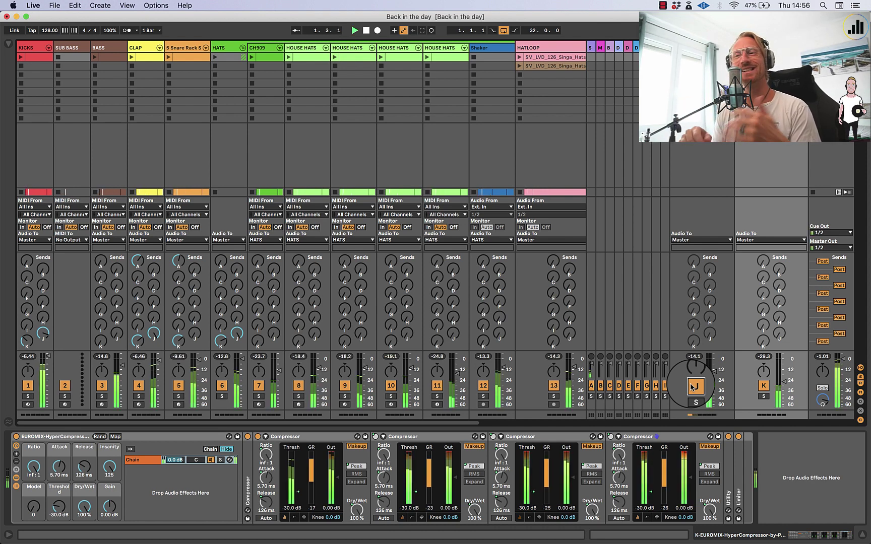
key(space)
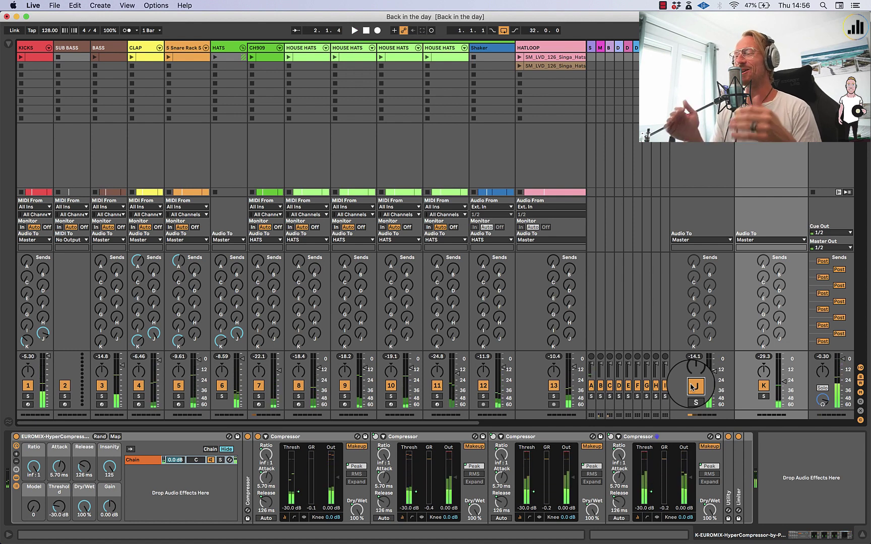